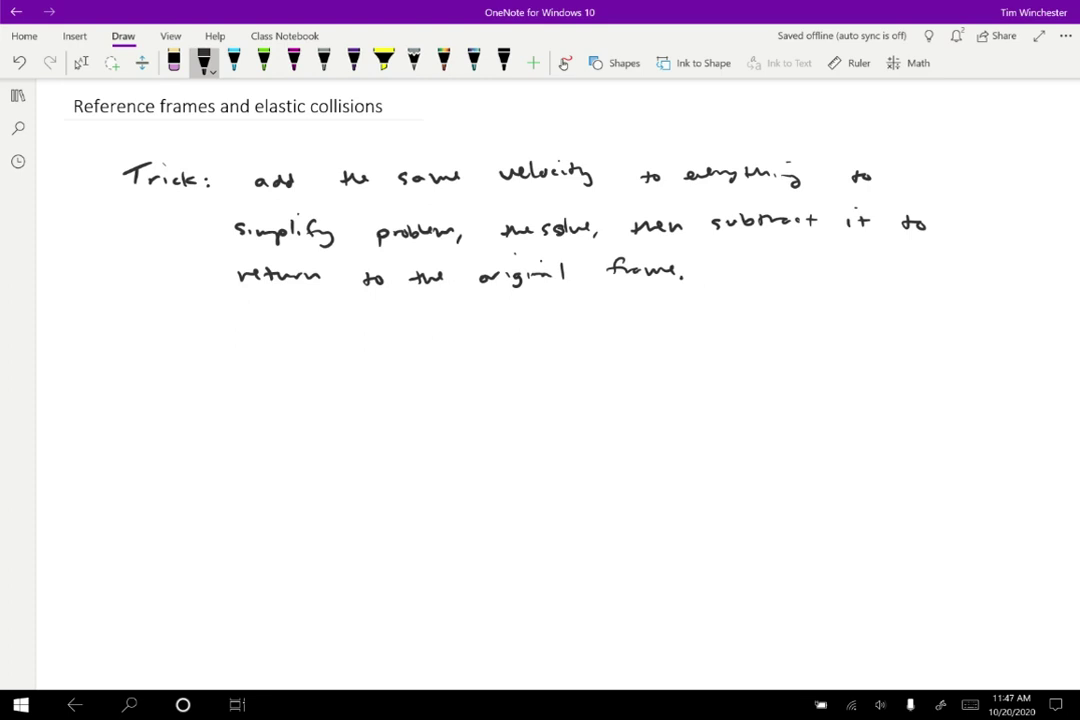
Begin the line 'For "elastic collisions"' beneath the handwritten trick paragraph
mouse_move(112, 334)
left_mouse_down()
mouse_move(113, 350)
mouse_move(425, 344)
left_mouse_up()
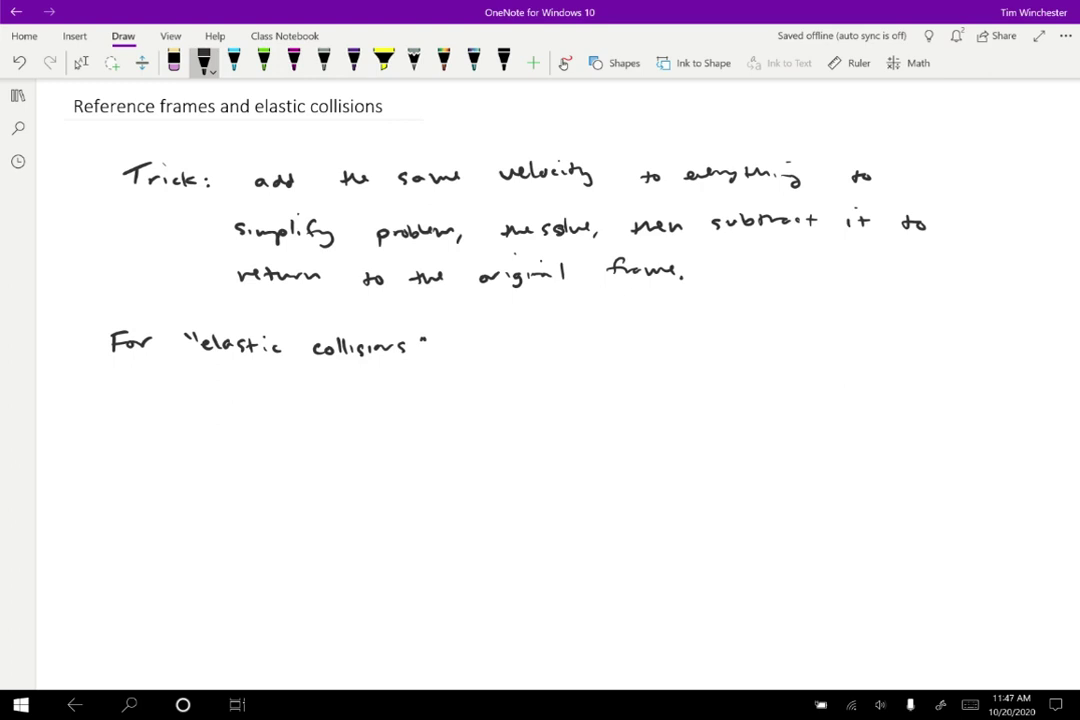
Write 'velocities reversed in the frame where p_total = 0', with a vector arrow over p
left_click_drag(473, 341, 536, 348)
left_click_drag(541, 336, 543, 352)
mouse_move(536, 342)
left_mouse_down()
mouse_move(579, 345)
mouse_move(555, 334)
mouse_move(616, 348)
mouse_move(906, 338)
left_mouse_up()
mouse_move(190, 372)
left_mouse_down()
mouse_move(319, 402)
mouse_move(330, 392)
left_mouse_up()
left_click_drag(337, 388, 363, 395)
left_click_drag(365, 391, 372, 395)
left_click_drag(379, 383, 381, 396)
left_click_drag(318, 380, 332, 378)
left_click_drag(402, 386, 412, 386)
left_click_drag(402, 391, 431, 381)
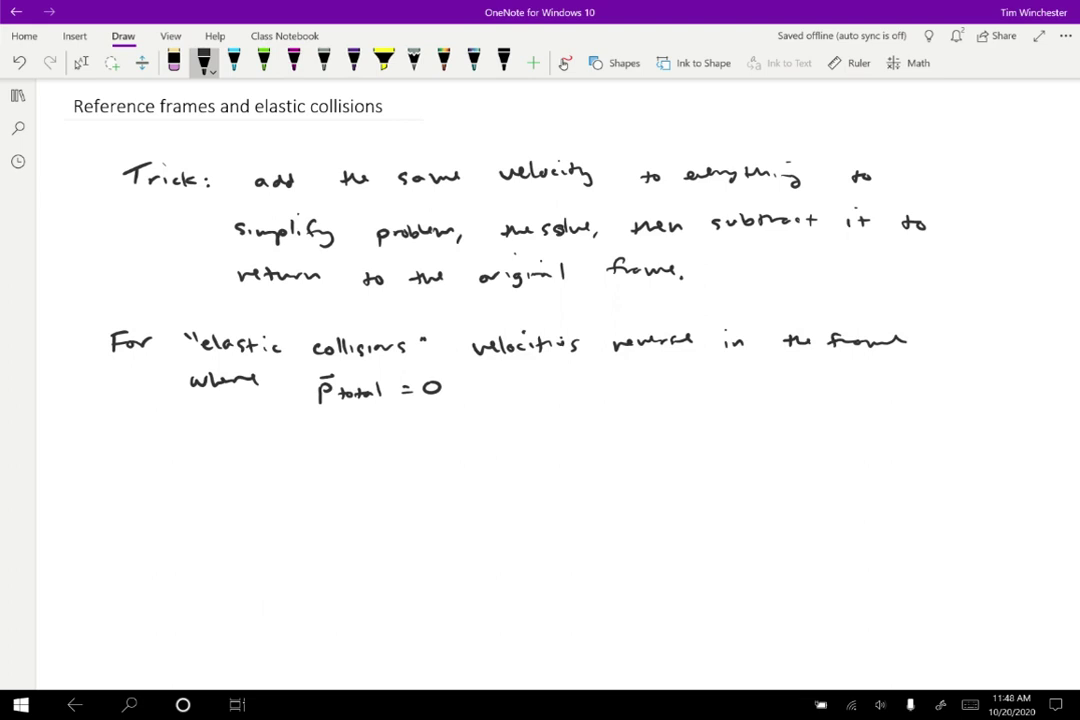
Write '"center of mass frame"' on the next line in quotes
mouse_move(184, 427)
left_mouse_down()
mouse_move(205, 442)
mouse_move(324, 443)
left_mouse_up()
left_click(325, 442)
mouse_move(341, 429)
left_mouse_down()
mouse_move(435, 444)
mouse_move(494, 428)
mouse_move(540, 438)
left_mouse_up()
left_click_drag(552, 427, 553, 432)
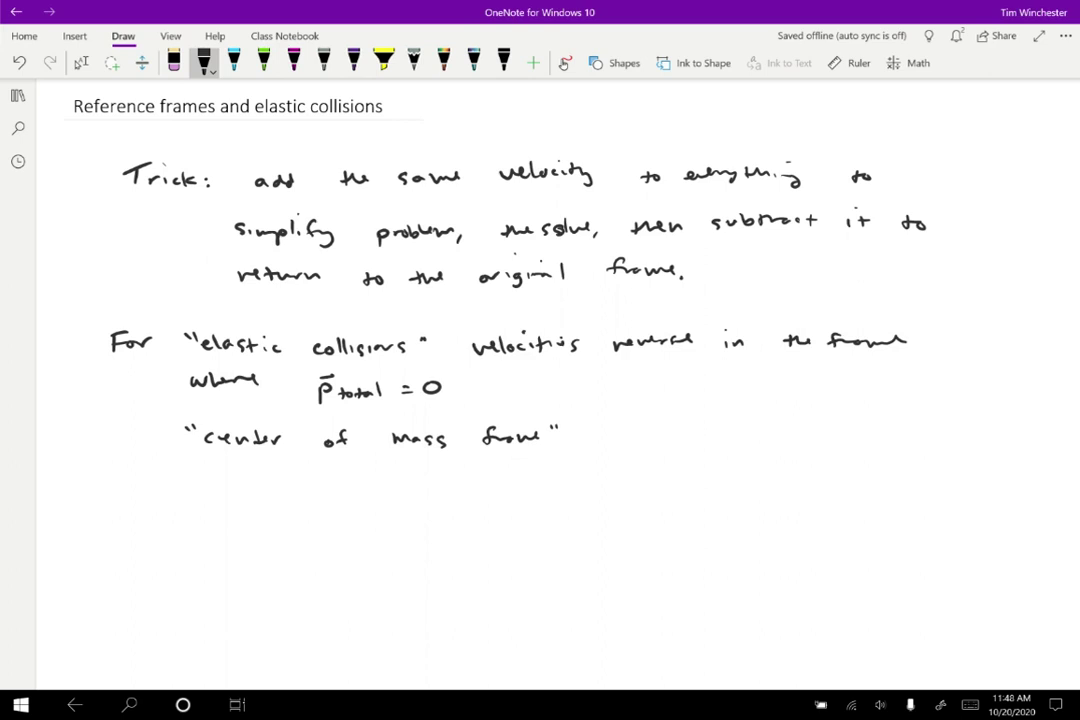
Write 'Ex:' below the center of mass frame line
mouse_move(148, 500)
left_mouse_down()
mouse_move(132, 516)
mouse_move(145, 516)
left_mouse_up()
left_click_drag(133, 508, 143, 507)
left_click_drag(155, 503, 168, 513)
left_click_drag(168, 503, 156, 513)
left_click(178, 504)
left_click(178, 514)
Draw a cart labelled 2kg with a rightward 1 m/s arrow
mouse_move(261, 532)
left_mouse_down()
mouse_move(318, 497)
mouse_move(317, 533)
mouse_move(261, 535)
left_mouse_up()
left_click_drag(268, 478, 279, 490)
left_click_drag(283, 474, 291, 490)
mouse_move(304, 482)
left_mouse_down()
mouse_move(300, 496)
mouse_move(379, 513)
left_mouse_up()
mouse_move(367, 507)
left_mouse_down()
mouse_move(368, 518)
mouse_move(338, 497)
left_mouse_up()
left_click_drag(342, 497, 363, 497)
left_click_drag(380, 488, 372, 496)
Draw a second cart labelled 1kg with a leftward 2 m/s arrow, adding wheels to both
left_click_drag(270, 536, 295, 536)
left_click_drag(530, 500, 529, 520)
left_click_drag(530, 464, 538, 481)
left_click_drag(545, 468, 546, 481)
left_click_drag(556, 470, 551, 486)
mouse_move(484, 511)
left_mouse_down()
mouse_move(515, 510)
mouse_move(465, 512)
left_mouse_up()
mouse_move(475, 505)
left_mouse_down()
mouse_move(476, 518)
mouse_move(471, 499)
mouse_move(489, 498)
left_mouse_up()
left_click_drag(498, 485, 492, 500)
mouse_move(506, 487)
left_mouse_down()
mouse_move(500, 499)
mouse_move(534, 525)
left_mouse_up()
left_click_drag(552, 524, 551, 524)
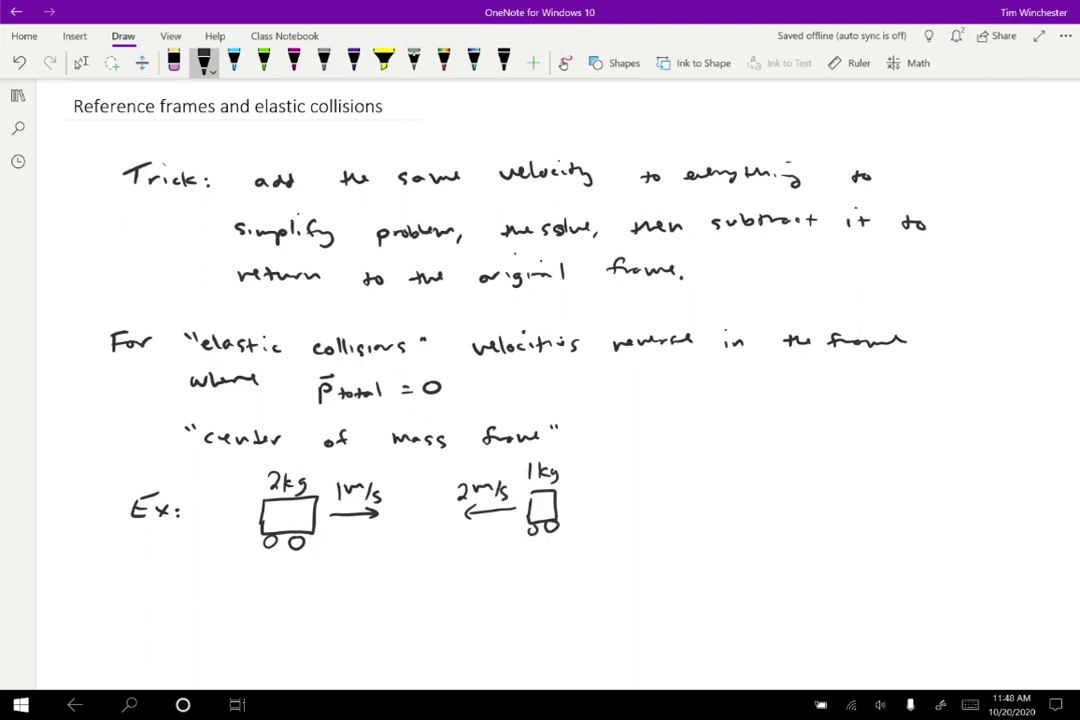
Write P_total = 2 kg m/s to the right of the carts
left_click_drag(640, 499, 642, 510)
mouse_move(654, 502)
left_mouse_down()
mouse_move(655, 517)
mouse_move(690, 516)
left_mouse_up()
left_click_drag(700, 500, 704, 517)
left_click_drag(632, 493, 650, 492)
left_click_drag(645, 488, 647, 497)
left_click_drag(712, 503, 726, 503)
left_click_drag(712, 510, 771, 515)
mouse_move(782, 503)
left_mouse_down()
mouse_move(792, 524)
mouse_move(823, 506)
left_mouse_up()
mouse_move(829, 497)
left_mouse_down()
mouse_move(822, 516)
mouse_move(886, 517)
left_mouse_up()
Complete the sum as − 2 kg m/s = 0
left_click_drag(890, 500, 902, 524)
mouse_move(913, 505)
left_mouse_down()
mouse_move(926, 501)
mouse_move(932, 516)
left_mouse_up()
mouse_move(949, 510)
left_mouse_down()
mouse_move(945, 518)
mouse_move(975, 509)
left_mouse_up()
left_click_drag(963, 516, 976, 516)
mouse_move(994, 505)
left_mouse_down()
mouse_move(989, 519)
mouse_move(995, 505)
left_mouse_up()
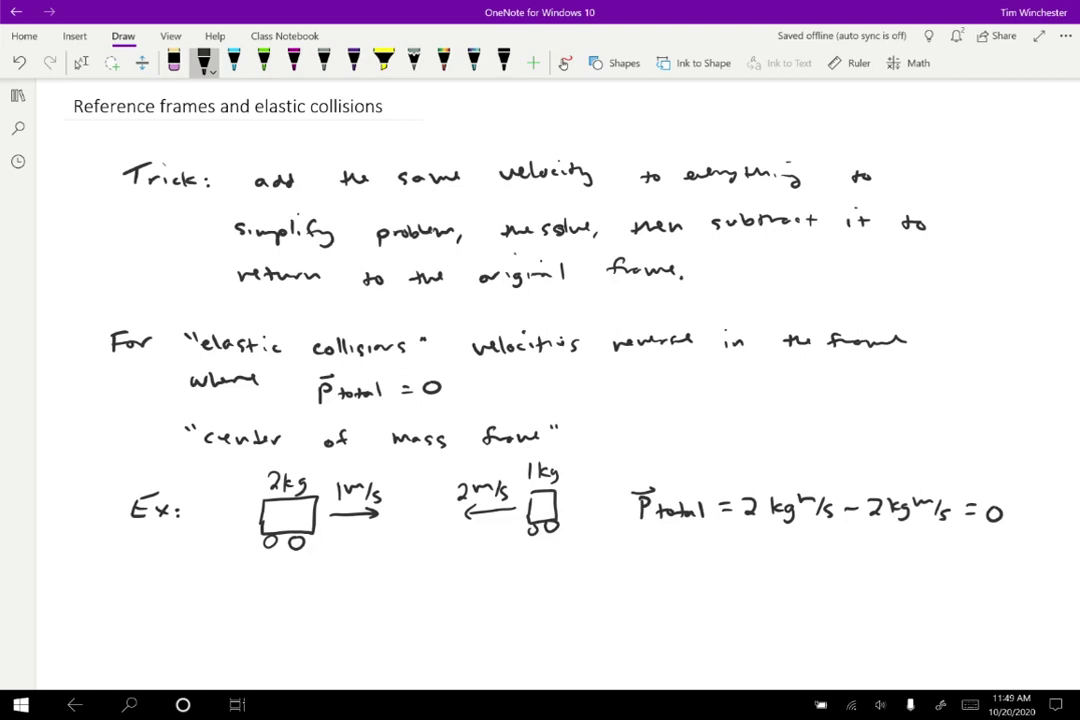
Write 'aftr:' below the first example
left_click_drag(190, 588, 202, 598)
mouse_move(218, 582)
left_mouse_down()
mouse_move(219, 597)
mouse_move(225, 589)
left_mouse_up()
left_click_drag(230, 597, 239, 590)
left_click(246, 589)
left_click(246, 596)
Draw the 2 kg cart with a leftward 1 m/s arrow and wheels
mouse_move(340, 598)
left_mouse_down()
mouse_move(388, 568)
mouse_move(334, 602)
mouse_move(340, 573)
mouse_move(361, 563)
left_mouse_up()
left_click_drag(366, 551, 372, 563)
left_click_drag(386, 556, 290, 590)
mouse_move(300, 583)
left_mouse_down()
mouse_move(301, 597)
mouse_move(292, 576)
mouse_move(310, 570)
left_mouse_up()
mouse_move(318, 562)
left_mouse_down()
mouse_move(313, 576)
mouse_move(347, 604)
left_mouse_up()
left_click_drag(378, 603, 377, 604)
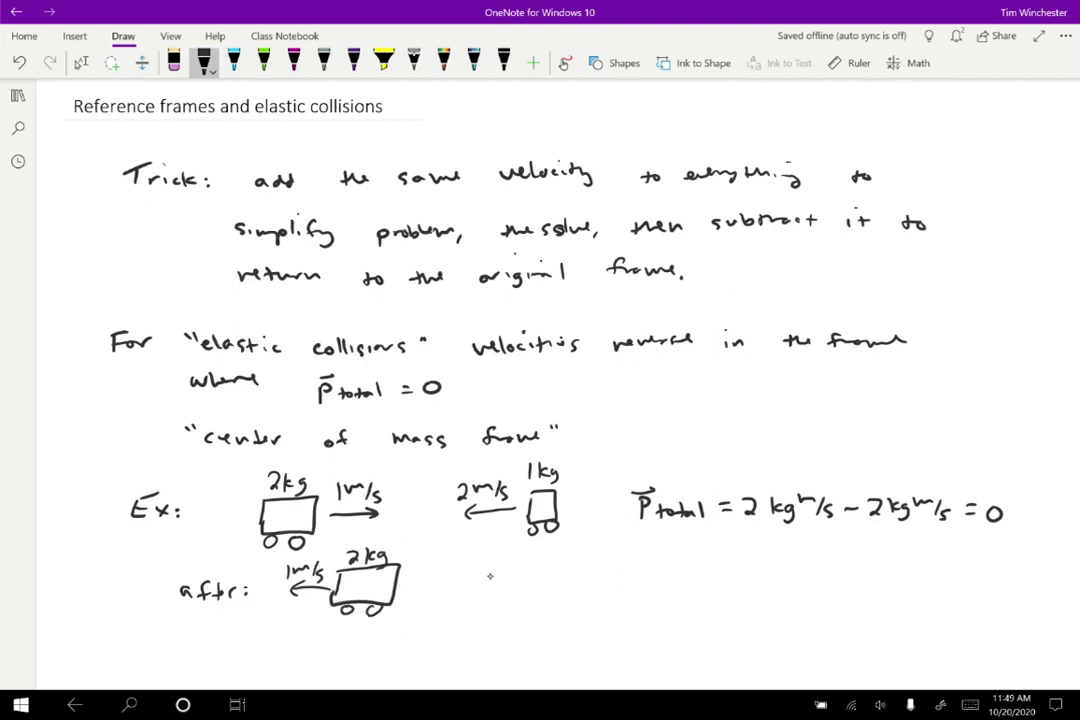
Draw the 1 kg cart with wheels and a rightward 2 m/s arrow
mouse_move(479, 594)
left_mouse_down()
mouse_move(506, 588)
mouse_move(477, 595)
mouse_move(487, 600)
left_mouse_up()
left_click_drag(494, 598, 500, 600)
left_click_drag(483, 542, 489, 556)
left_click_drag(495, 546, 501, 560)
left_click_drag(516, 571, 571, 570)
mouse_move(561, 564)
left_mouse_down()
mouse_move(561, 576)
mouse_move(530, 558)
left_mouse_up()
left_click_drag(534, 558, 556, 559)
left_click_drag(573, 548, 567, 559)
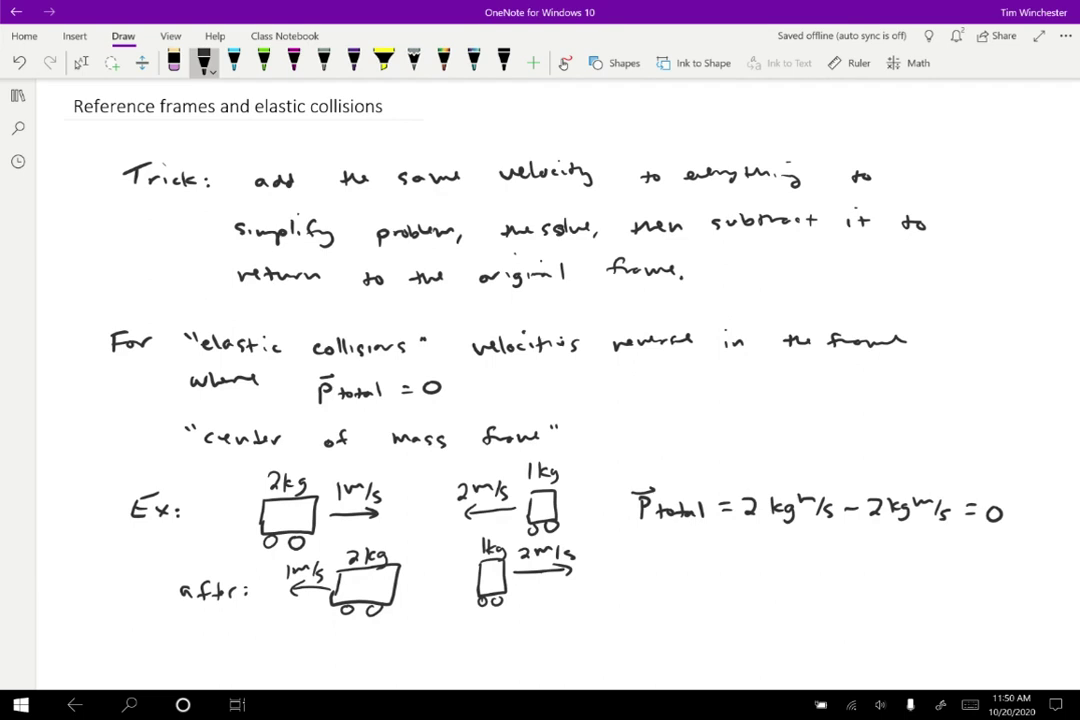
Scroll down and write 'Ex: not in cm frame:'
scroll(540, 380, "down", 10)
mouse_move(117, 201)
left_mouse_down()
mouse_move(110, 217)
mouse_move(137, 223)
left_mouse_up()
mouse_move(202, 210)
left_mouse_down()
mouse_move(204, 222)
mouse_move(248, 220)
left_mouse_up()
left_click_drag(290, 212, 352, 220)
mouse_move(370, 213)
left_mouse_down()
mouse_move(433, 225)
mouse_move(525, 218)
left_mouse_up()
left_click(520, 212)
left_click(520, 220)
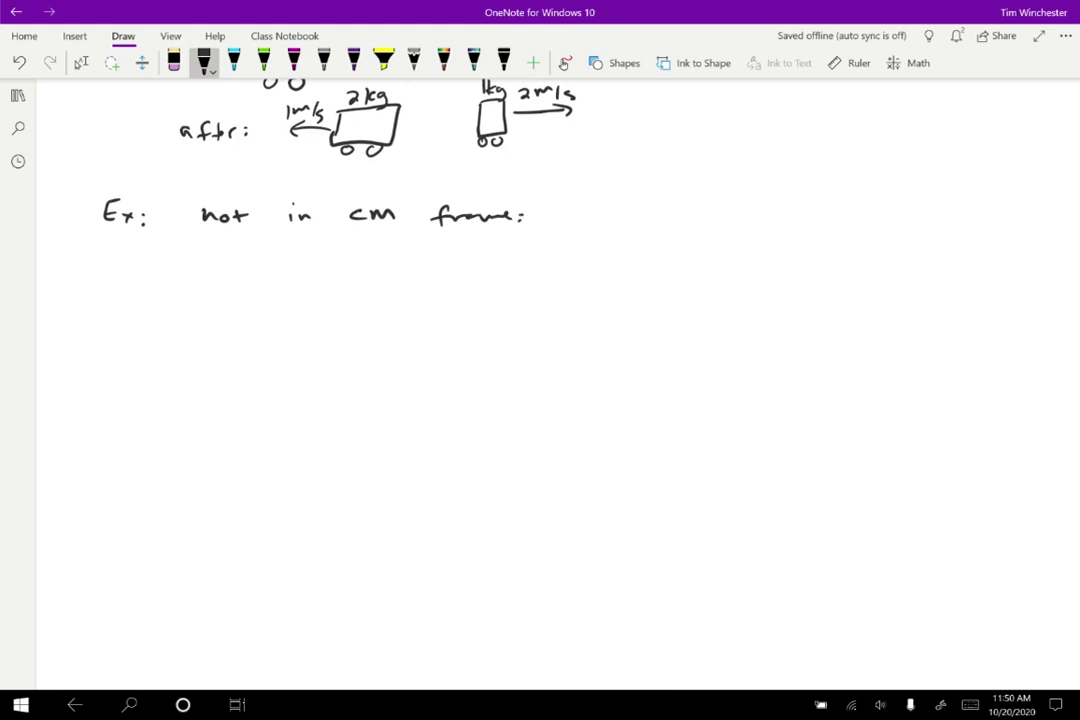
Draw the 2 kg cart with a rightward 2 m/s arrow
mouse_move(266, 315)
left_mouse_down()
mouse_move(294, 286)
mouse_move(322, 330)
mouse_move(267, 315)
mouse_move(387, 305)
mouse_move(348, 292)
left_mouse_up()
left_click_drag(349, 291, 364, 292)
left_click_drag(382, 284, 376, 294)
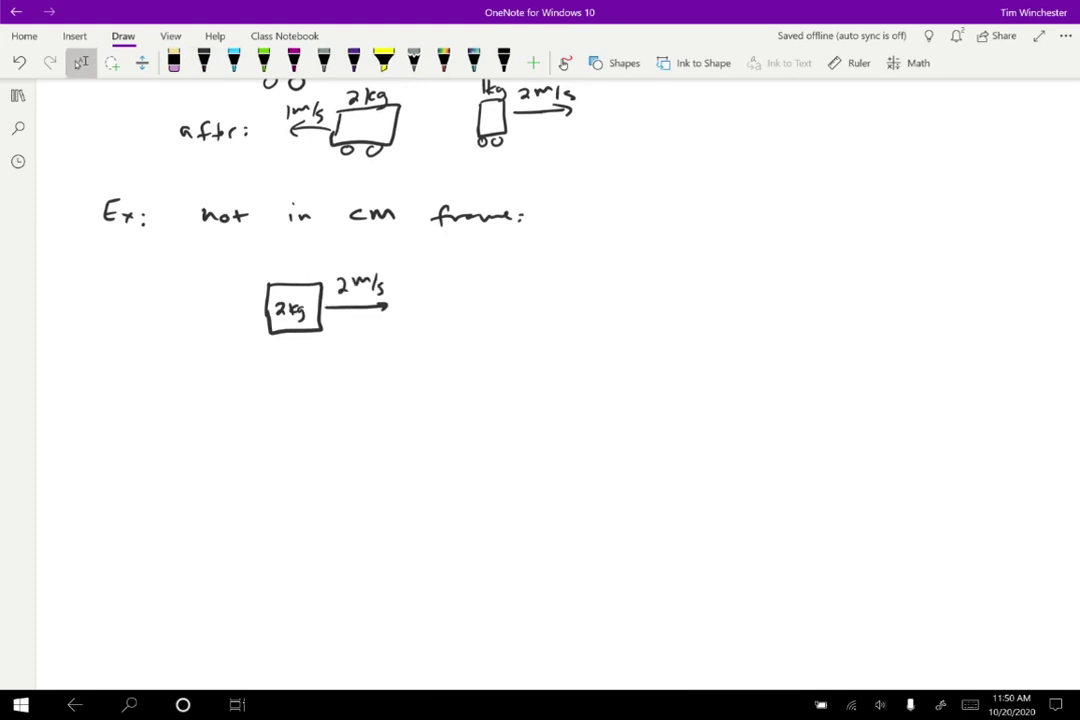
In black ink, draw the 1kg cart with a leftward 1 m/s arrow, and wheels on both carts
left_click(204, 62)
mouse_move(514, 331)
left_mouse_down()
mouse_move(541, 294)
mouse_move(515, 332)
mouse_move(542, 332)
mouse_move(523, 326)
left_mouse_up()
left_click_drag(530, 306, 529, 324)
mouse_move(537, 308)
left_mouse_down()
mouse_move(532, 327)
mouse_move(477, 317)
left_mouse_up()
left_click_drag(486, 310, 486, 323)
mouse_move(464, 280)
left_mouse_down()
mouse_move(465, 297)
mouse_move(485, 294)
left_mouse_up()
left_click_drag(492, 280, 498, 297)
left_click_drag(279, 337, 299, 337)
left_click_drag(517, 337, 516, 338)
left_click_drag(531, 337, 530, 338)
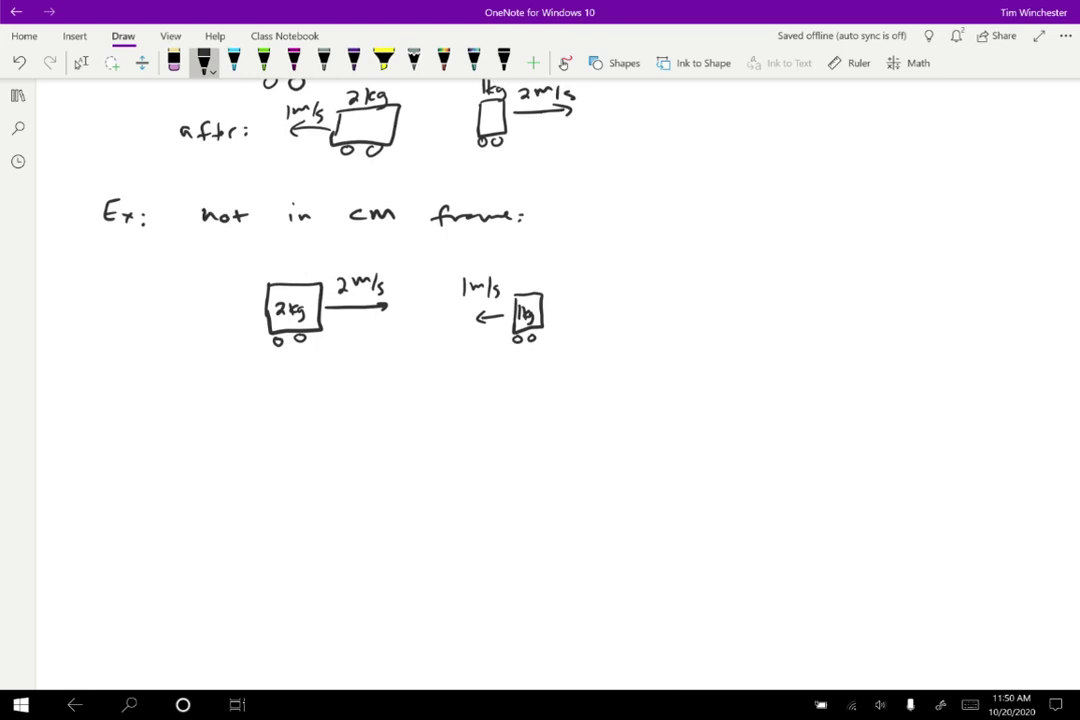
Write P_total = 4 kg m/s beside the carts
left_click_drag(677, 309, 735, 327)
left_click_drag(676, 301, 689, 299)
left_click_drag(751, 315, 763, 314)
left_click_drag(751, 322, 788, 327)
left_click_drag(801, 309, 815, 328)
mouse_move(824, 315)
left_mouse_down()
mouse_move(836, 318)
mouse_move(826, 328)
left_mouse_up()
left_click_drag(815, 335, 810, 345)
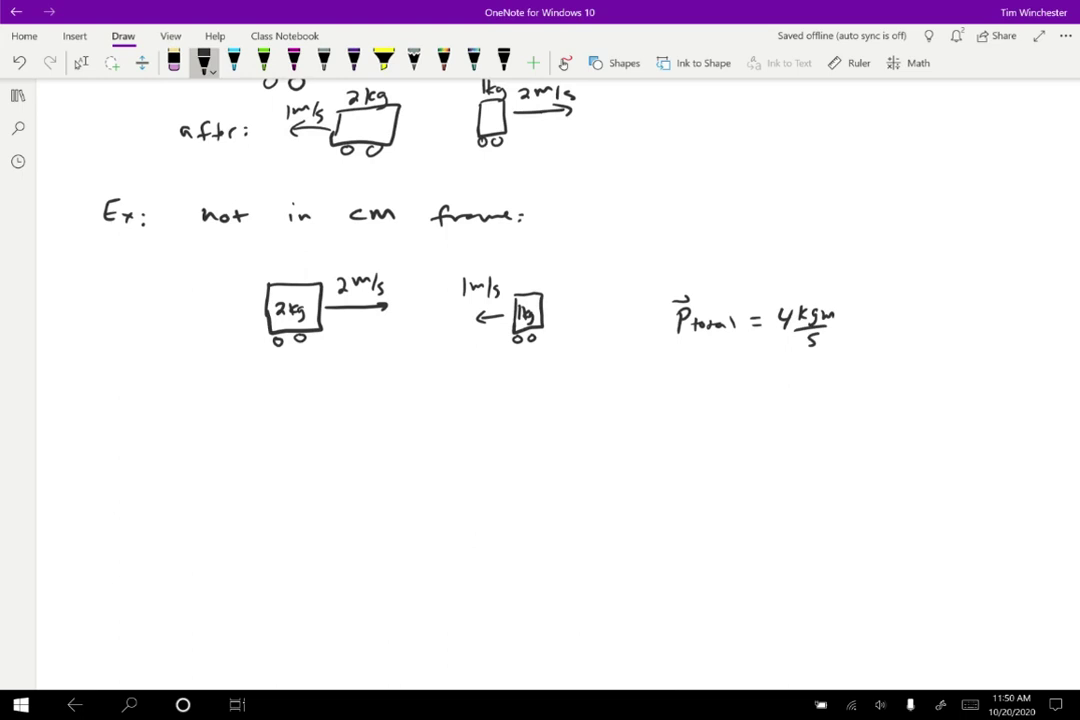
Finish the sum as − 1 kg m/s = 3 kg m/s
mouse_move(889, 312)
left_mouse_down()
mouse_move(886, 330)
mouse_move(905, 323)
left_mouse_up()
left_click_drag(912, 312, 915, 328)
left_click_drag(926, 318, 943, 316)
mouse_move(912, 331)
left_mouse_down()
mouse_move(925, 330)
mouse_move(913, 352)
left_mouse_up()
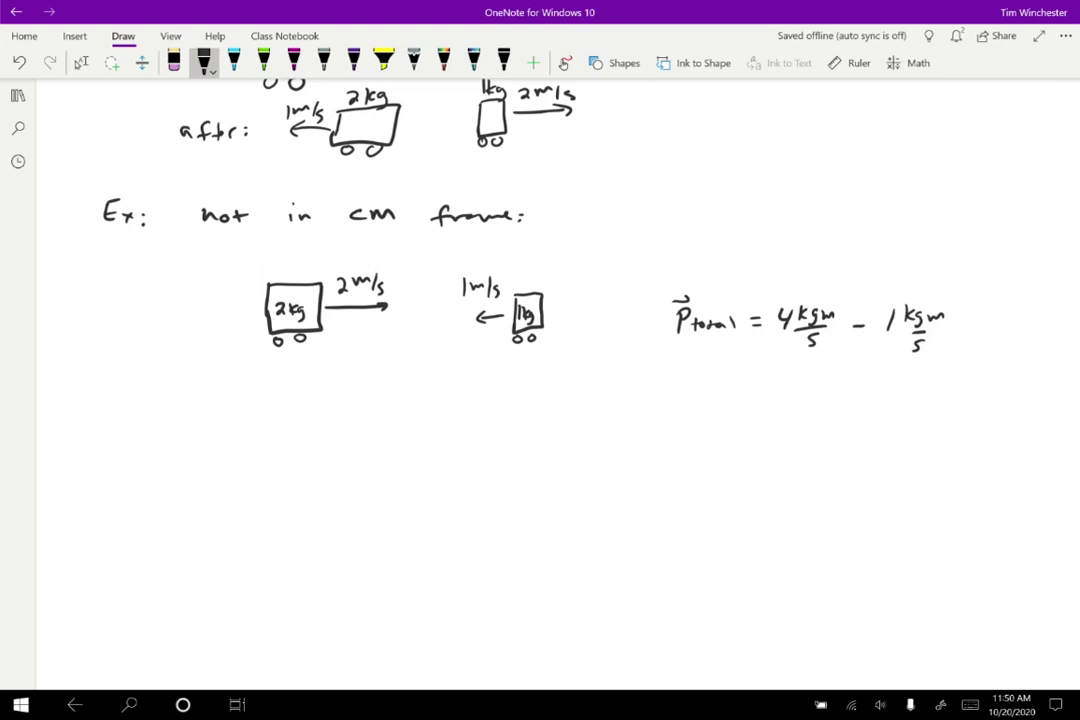
left_click_drag(958, 325, 968, 324)
left_click_drag(958, 331, 983, 334)
mouse_move(998, 322)
left_mouse_down()
mouse_move(994, 340)
mouse_move(1018, 326)
left_mouse_up()
left_click_drag(1028, 320, 1027, 351)
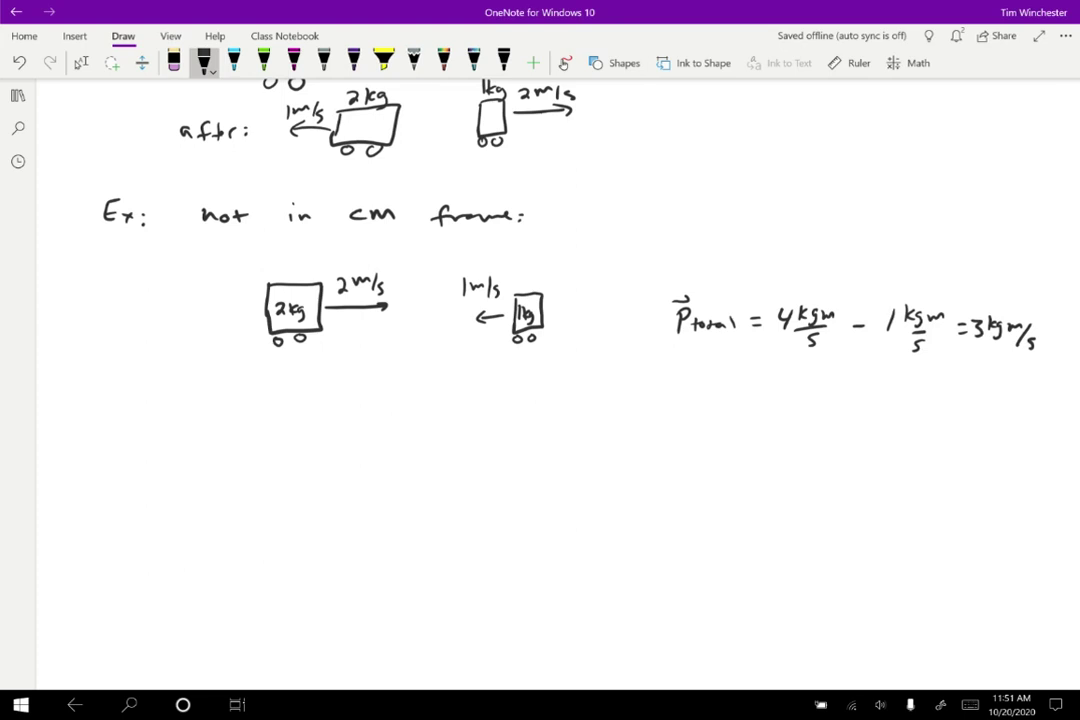
Write 'In cm frame, p=0' below the carts
mouse_move(190, 370)
left_mouse_down()
mouse_move(190, 386)
mouse_move(248, 385)
left_mouse_up()
left_click_drag(259, 385, 368, 386)
mouse_move(373, 385)
left_mouse_down()
mouse_move(369, 394)
mouse_move(420, 398)
mouse_move(443, 384)
left_mouse_up()
left_click_drag(430, 390, 443, 390)
left_click_drag(460, 381, 459, 382)
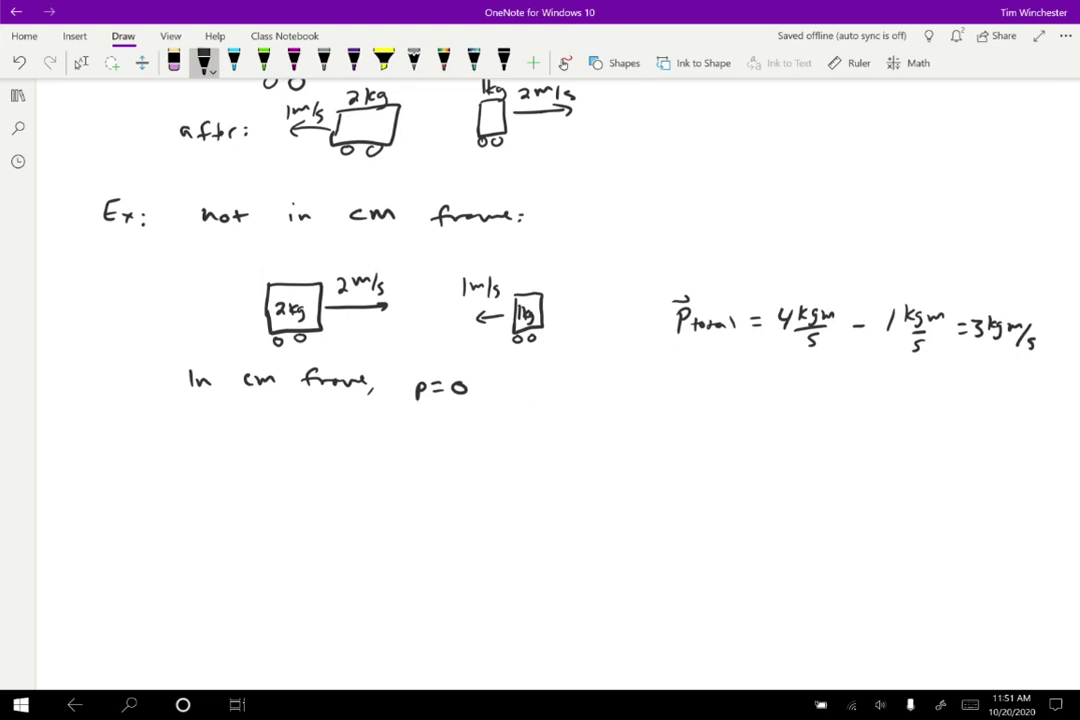
Write Vcm = P_total / m_total below the cm frame line
mouse_move(262, 429)
left_mouse_down()
mouse_move(269, 446)
mouse_move(277, 429)
left_mouse_up()
mouse_move(289, 437)
left_mouse_down()
mouse_move(318, 446)
mouse_move(375, 431)
left_mouse_up()
left_click_drag(394, 426, 421, 432)
left_click_drag(432, 420, 433, 432)
mouse_move(370, 447)
left_mouse_down()
mouse_move(438, 446)
mouse_move(393, 468)
mouse_move(405, 469)
mouse_move(485, 441)
left_mouse_up()
Continue the equation with = 3 kg m/s / 3 kg = +1 m/s
mouse_move(498, 421)
left_mouse_down()
mouse_move(507, 428)
mouse_move(498, 436)
left_mouse_up()
left_click_drag(521, 419, 535, 434)
left_click_drag(547, 425, 565, 432)
left_click_drag(578, 423, 572, 434)
mouse_move(497, 450)
left_mouse_down()
mouse_move(572, 446)
mouse_move(504, 466)
left_mouse_up()
left_click_drag(515, 452, 517, 466)
left_click_drag(522, 456, 537, 472)
left_click_drag(606, 435, 619, 435)
mouse_move(606, 442)
left_mouse_down()
mouse_move(650, 439)
mouse_move(643, 446)
left_mouse_up()
mouse_move(662, 429)
left_mouse_down()
mouse_move(656, 449)
mouse_move(690, 433)
left_mouse_up()
mouse_move(695, 427)
left_mouse_down()
mouse_move(689, 442)
mouse_move(699, 447)
left_mouse_up()
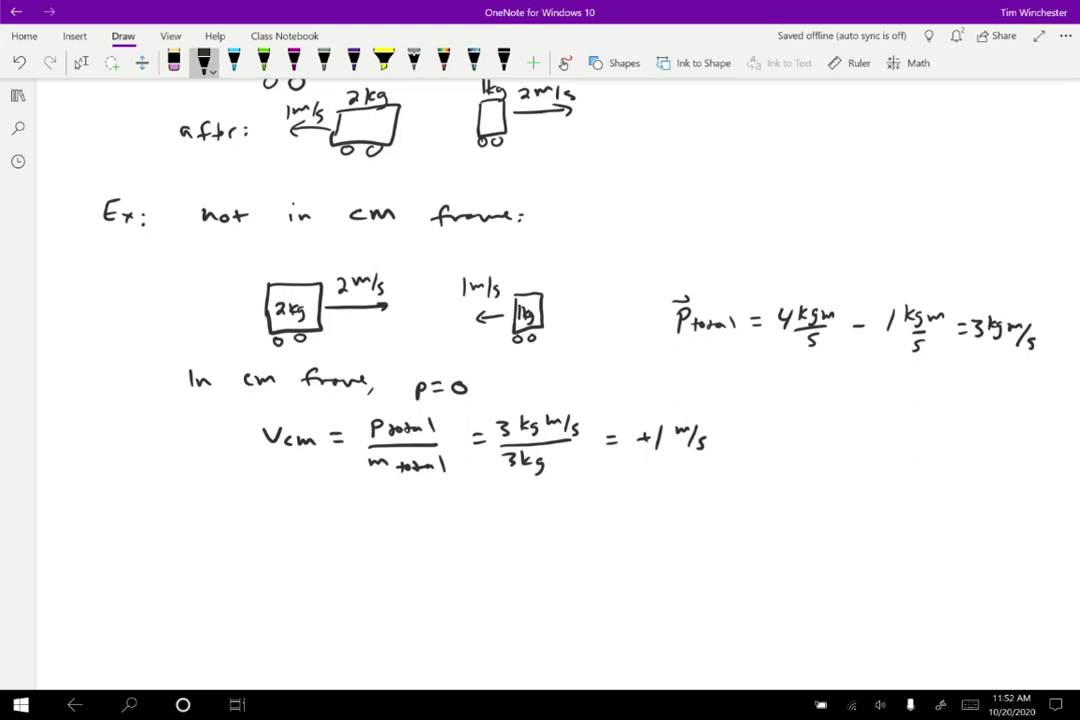
Write 'Subtract 1m/s from everything:' below the Vcm equation
mouse_move(192, 496)
left_mouse_down()
mouse_move(182, 510)
mouse_move(292, 512)
left_mouse_up()
mouse_move(336, 498)
left_mouse_down()
mouse_move(336, 516)
mouse_move(360, 498)
mouse_move(375, 516)
left_mouse_up()
mouse_move(414, 500)
left_mouse_down()
mouse_move(408, 518)
mouse_move(514, 506)
mouse_move(610, 512)
left_mouse_up()
left_click_drag(610, 506, 626, 520)
left_click(643, 504)
left_click(643, 514)
Draw the 2 kg cart with wheels and a rightward arrow labelled 1 m/s
mouse_move(260, 595)
left_mouse_down()
mouse_move(260, 560)
mouse_move(315, 600)
mouse_move(262, 601)
mouse_move(278, 591)
left_mouse_up()
mouse_move(282, 569)
left_mouse_down()
mouse_move(282, 591)
mouse_move(292, 591)
left_mouse_up()
mouse_move(306, 577)
left_mouse_down()
mouse_move(299, 596)
mouse_move(273, 604)
left_mouse_up()
left_click_drag(298, 603, 297, 604)
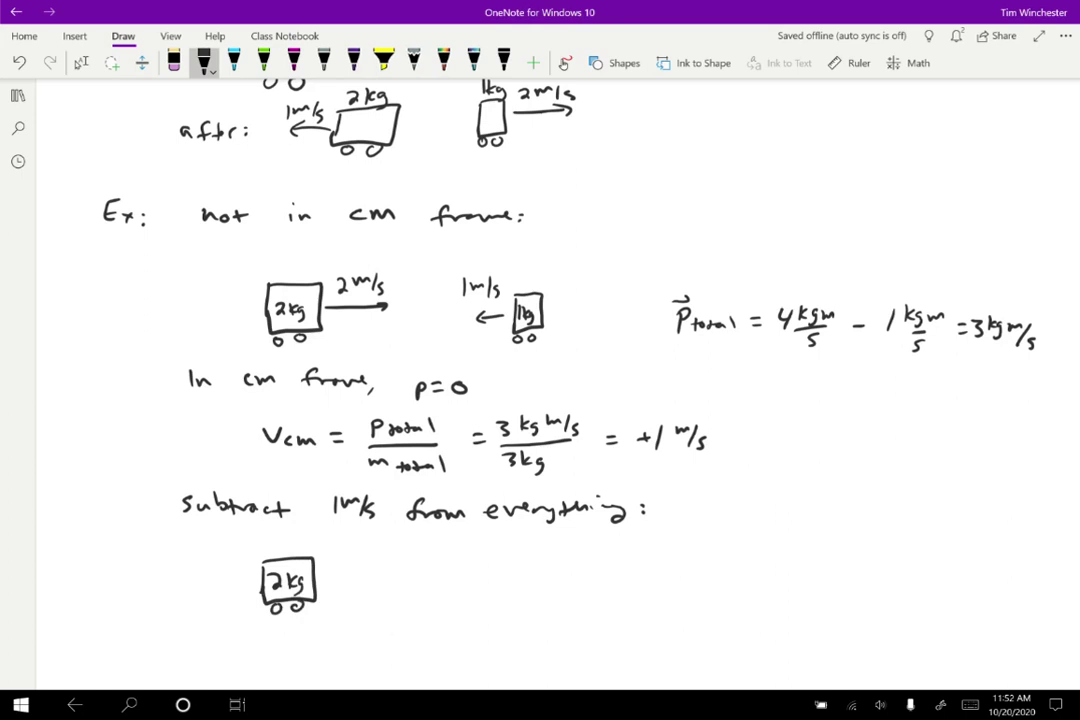
left_click_drag(316, 578, 356, 578)
left_click_drag(348, 571, 348, 585)
left_click_drag(326, 543, 326, 558)
left_click_drag(331, 551, 348, 557)
left_click_drag(365, 548, 357, 560)
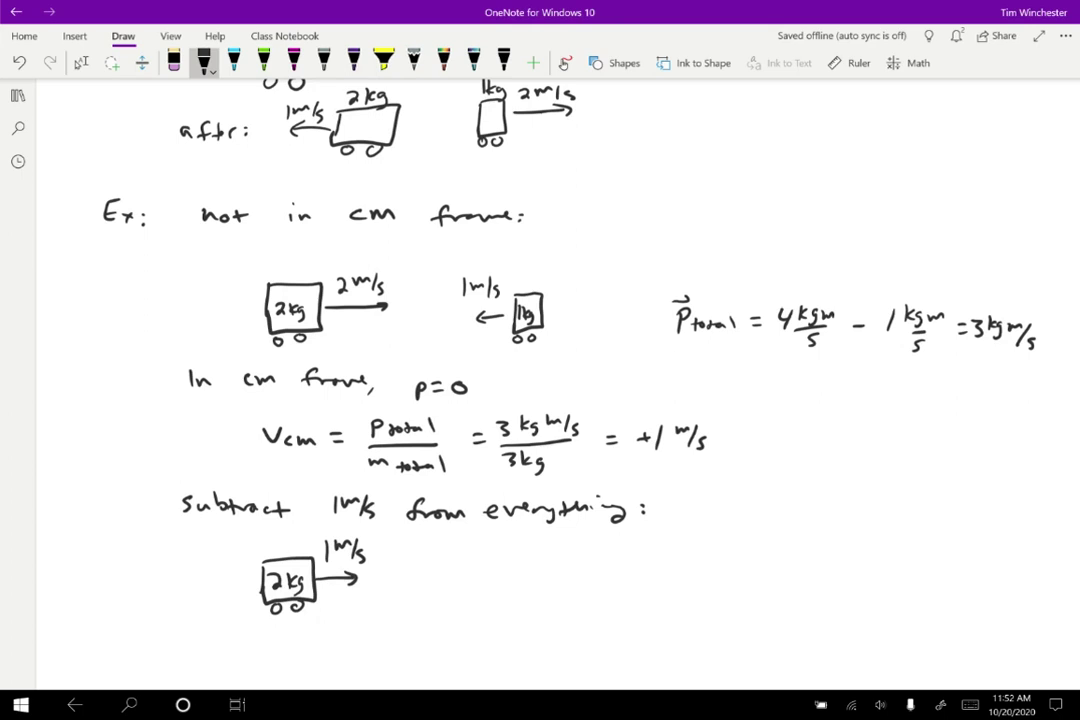
Draw the 1 kg cart with wheels and a leftward arrow labelled 2 m/s
mouse_move(481, 570)
left_mouse_down()
mouse_move(481, 593)
mouse_move(511, 594)
mouse_move(483, 590)
left_mouse_up()
left_click_drag(489, 573, 496, 589)
left_click_drag(503, 578, 486, 605)
left_click_drag(497, 600, 499, 605)
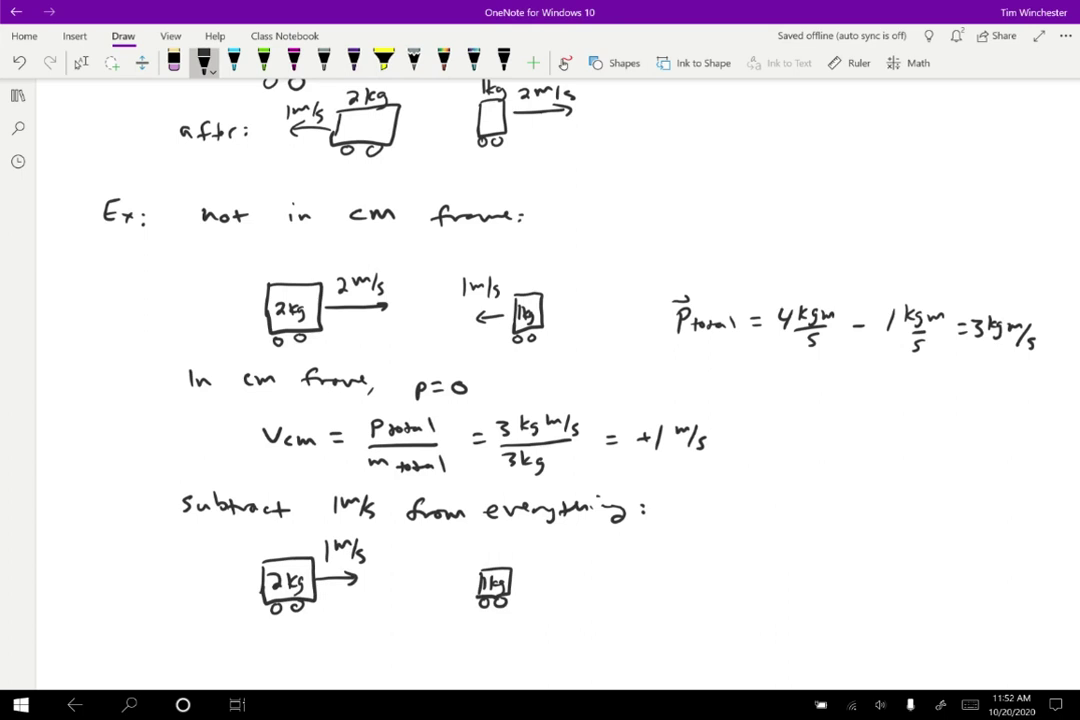
mouse_move(478, 589)
left_mouse_down()
mouse_move(424, 590)
mouse_move(432, 597)
mouse_move(428, 572)
mouse_move(462, 555)
left_mouse_up()
left_click_drag(468, 560, 465, 572)
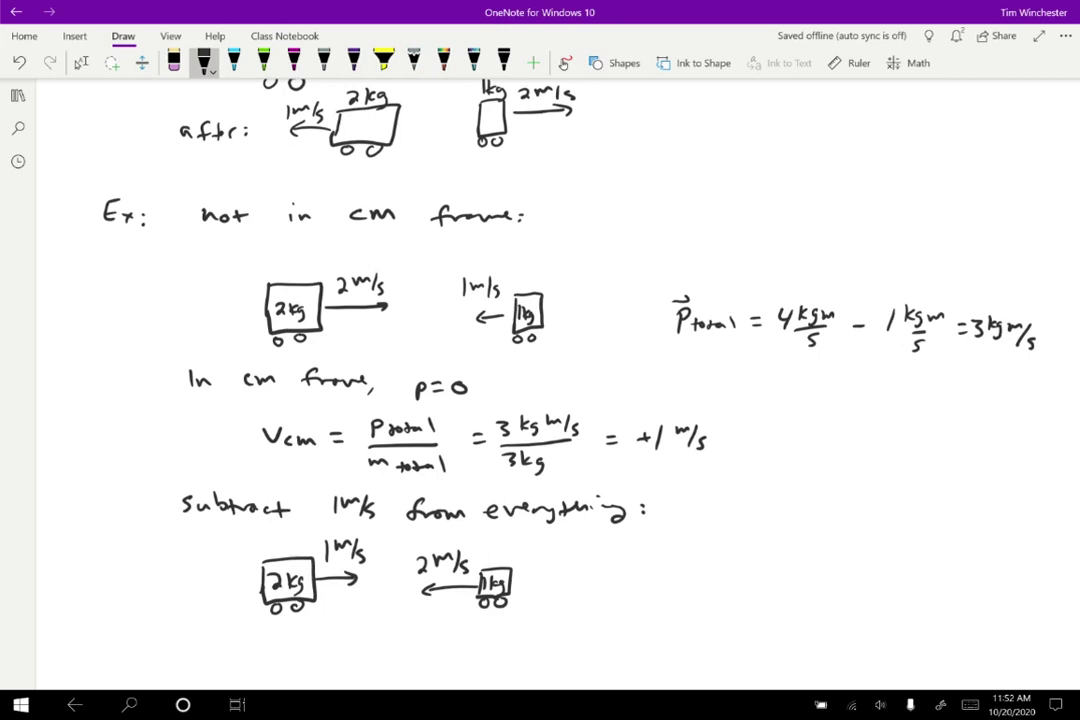
Write 'P⃗cm = 0' to the right of the carts
mouse_move(637, 596)
left_mouse_down()
mouse_move(641, 584)
mouse_move(677, 591)
mouse_move(711, 580)
left_mouse_up()
left_click_drag(697, 587, 731, 576)
left_click_drag(631, 570, 650, 565)
Write the heading 'after, in cm frame:' below the carts
scroll(540, 380, "down", 3)
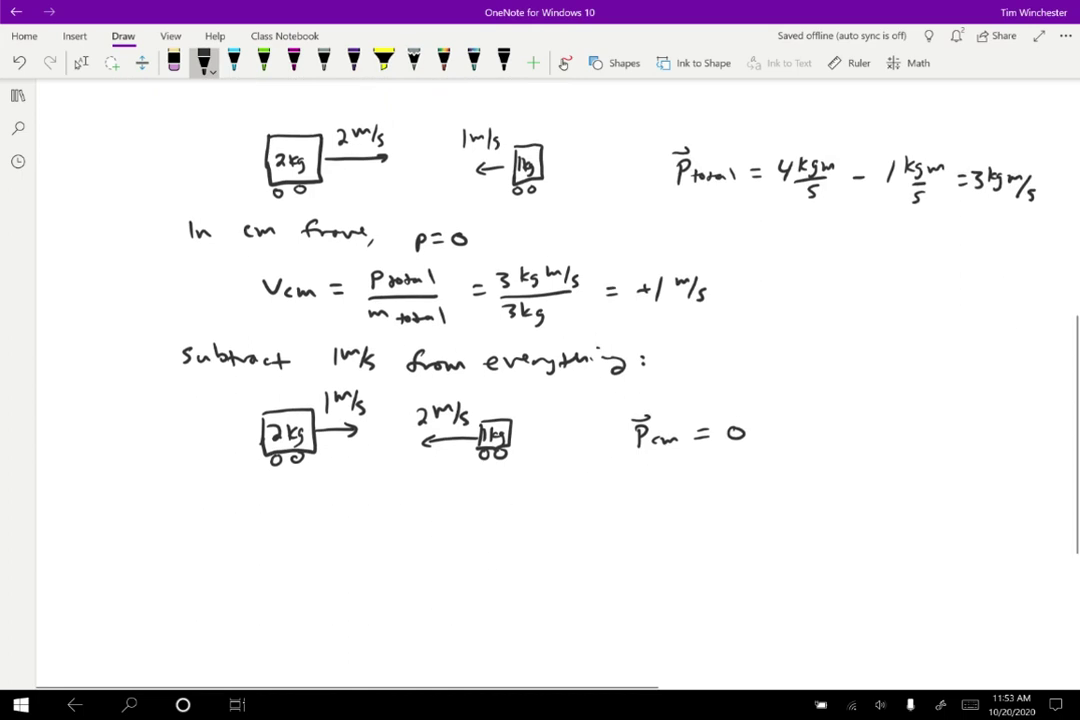
left_click_drag(182, 500, 183, 511)
mouse_move(204, 494)
left_mouse_down()
mouse_move(194, 511)
mouse_move(206, 503)
left_mouse_up()
left_click_drag(211, 502, 228, 500)
mouse_move(236, 504)
left_mouse_down()
mouse_move(232, 513)
mouse_move(270, 508)
left_mouse_up()
left_click_drag(280, 500, 362, 503)
mouse_move(396, 492)
left_mouse_down()
mouse_move(400, 507)
mouse_move(420, 498)
left_mouse_up()
left_click_drag(425, 500, 470, 497)
left_click_drag(477, 490, 477, 500)
Draw the 2 kg cart moving left at 1 m/s and the 1 kg cart right at 2 m/s, with wheels
mouse_move(261, 540)
left_mouse_down()
mouse_move(304, 535)
mouse_move(309, 570)
mouse_move(262, 582)
mouse_move(276, 555)
mouse_move(303, 571)
mouse_move(215, 563)
mouse_move(198, 598)
left_mouse_up()
left_click_drag(204, 590, 249, 601)
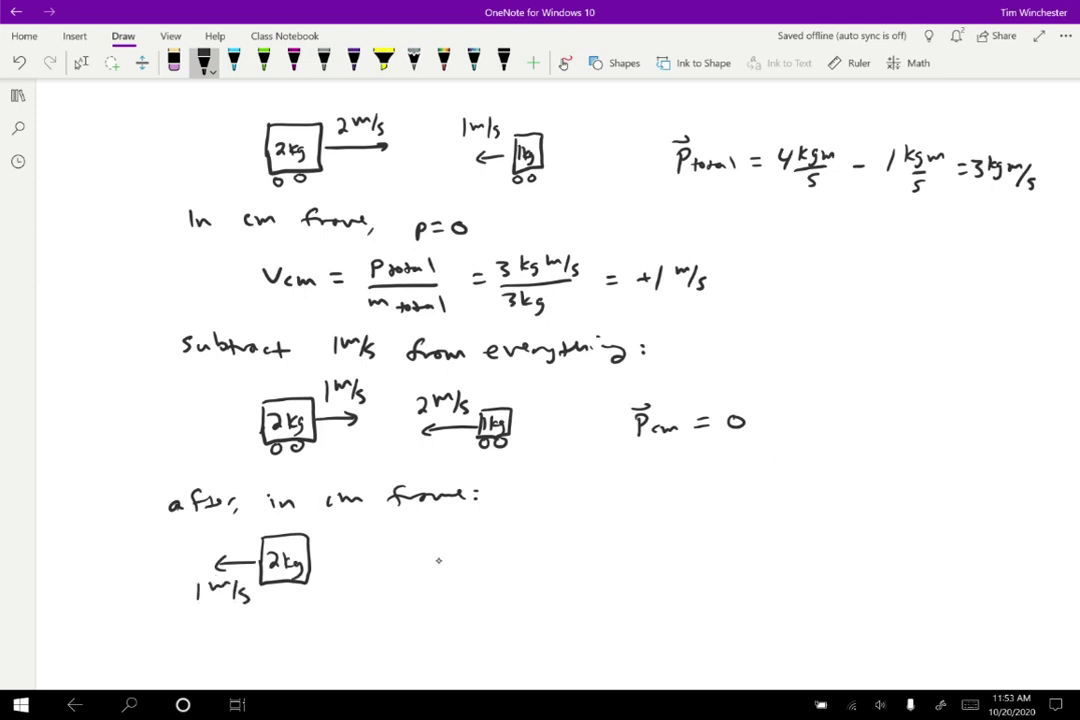
mouse_move(447, 540)
left_mouse_down()
mouse_move(447, 566)
mouse_move(478, 568)
left_mouse_up()
mouse_move(455, 545)
left_mouse_down()
mouse_move(455, 566)
mouse_move(474, 570)
left_mouse_up()
left_click_drag(486, 550, 547, 545)
mouse_move(530, 540)
left_mouse_down()
mouse_move(531, 552)
mouse_move(543, 528)
mouse_move(563, 528)
left_mouse_up()
mouse_move(572, 514)
left_mouse_down()
mouse_move(566, 533)
mouse_move(578, 536)
left_mouse_up()
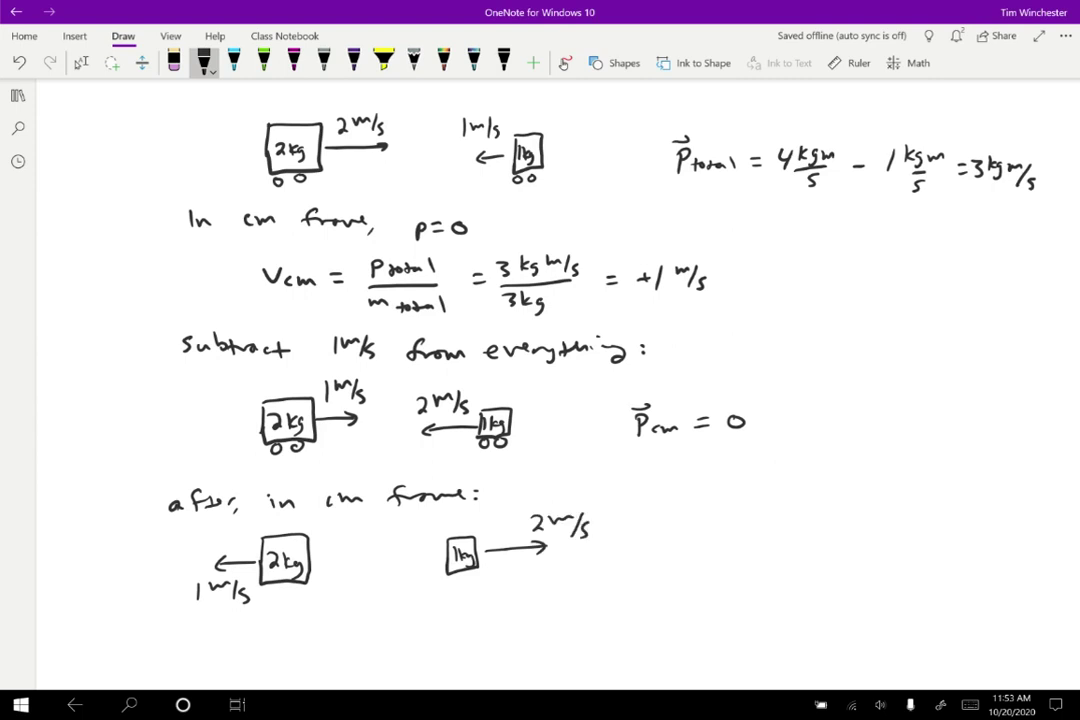
left_click_drag(275, 585, 273, 586)
left_click_drag(294, 585, 292, 586)
left_click_drag(457, 574, 455, 575)
left_click_drag(472, 574, 470, 575)
Write the heading 'after, in original frame:' further down
scroll(540, 330, "down", 3)
mouse_move(162, 524)
left_mouse_down()
mouse_move(150, 535)
mouse_move(163, 532)
left_mouse_up()
left_click_drag(180, 519, 178, 538)
mouse_move(190, 519)
left_mouse_down()
mouse_move(194, 535)
mouse_move(222, 521)
left_mouse_up()
mouse_move(233, 531)
left_mouse_down()
mouse_move(229, 541)
mouse_move(271, 528)
left_mouse_up()
left_click_drag(277, 528, 371, 532)
mouse_move(385, 522)
left_mouse_down()
mouse_move(380, 540)
mouse_move(408, 530)
left_mouse_up()
left_click_drag(412, 528, 544, 512)
left_click(548, 513)
left_click(547, 521)
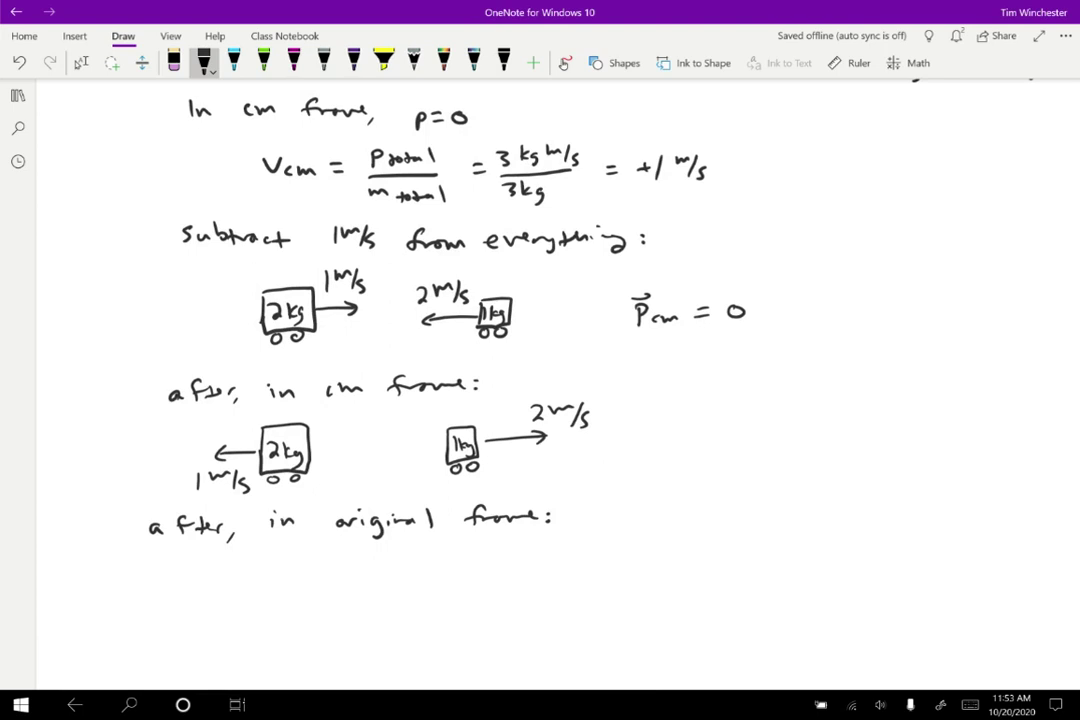
Draw the final 2 kg cart and circle the cm-frame 1 m/s arrow in green
mouse_move(251, 590)
left_mouse_down()
mouse_move(285, 564)
mouse_move(295, 606)
mouse_move(256, 587)
mouse_move(268, 597)
left_mouse_up()
left_click_drag(273, 578, 280, 597)
mouse_move(292, 588)
left_mouse_down()
mouse_move(258, 613)
mouse_move(276, 613)
left_mouse_up()
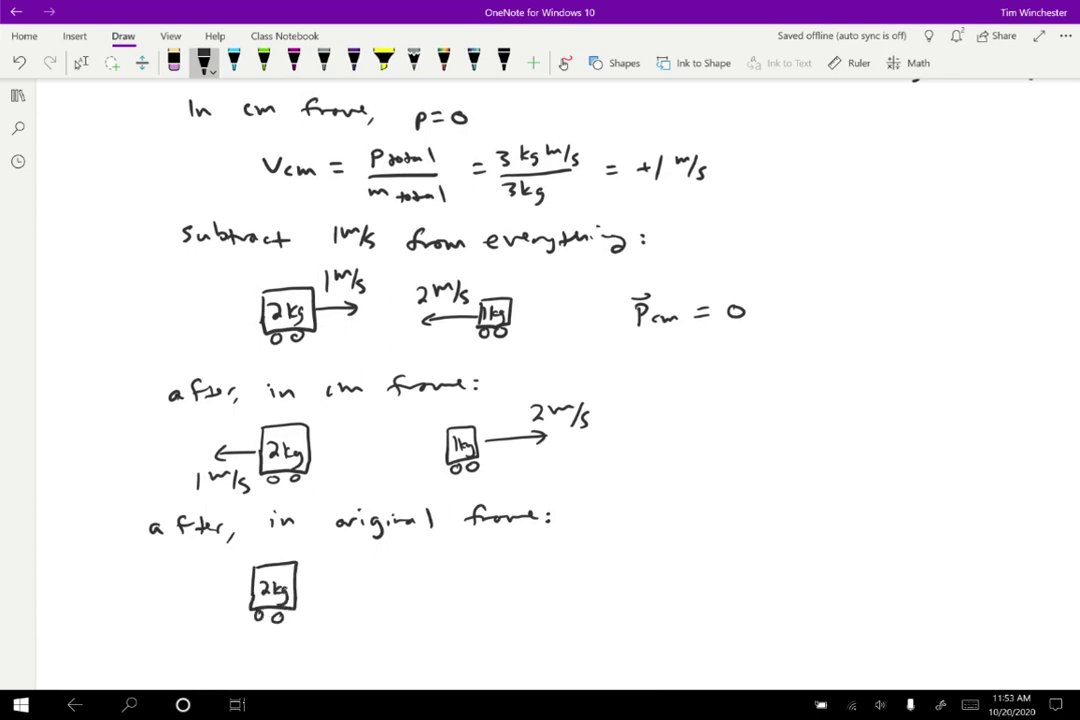
left_click(264, 62)
mouse_move(240, 427)
left_mouse_down()
mouse_move(197, 462)
mouse_move(255, 432)
left_mouse_up()
left_click(204, 62)
Label the 2 kg cart v=0 and draw the 1 kg cart with wheels in black
left_click_drag(310, 577, 320, 576)
left_click_drag(323, 579, 333, 578)
left_click_drag(323, 583, 333, 582)
mouse_move(337, 586)
left_mouse_down()
mouse_move(343, 577)
mouse_move(340, 587)
left_mouse_up()
mouse_move(436, 578)
left_mouse_down()
mouse_move(452, 568)
mouse_move(434, 600)
mouse_move(443, 592)
left_mouse_up()
left_click_drag(449, 578, 440, 611)
left_click_drag(450, 604, 451, 611)
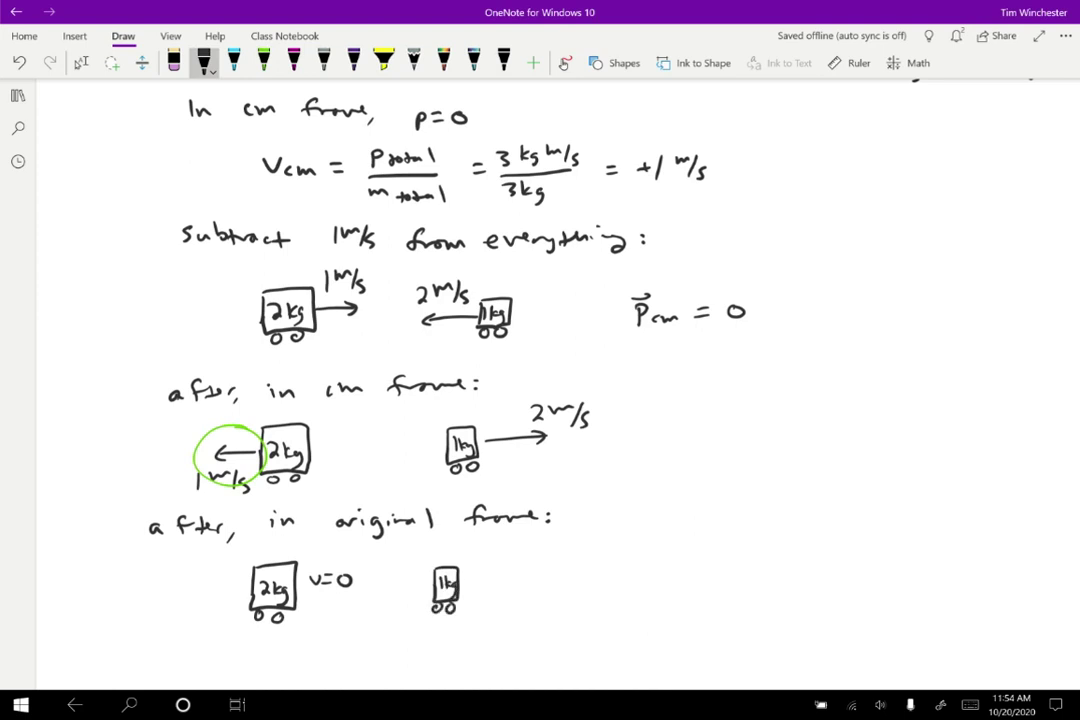
Circle the cm-frame 1 kg cart and its 2 m/s velocity in green
left_click(264, 62)
mouse_move(520, 390)
left_mouse_down()
mouse_move(440, 468)
mouse_move(422, 470)
left_mouse_up()
left_click(204, 62)
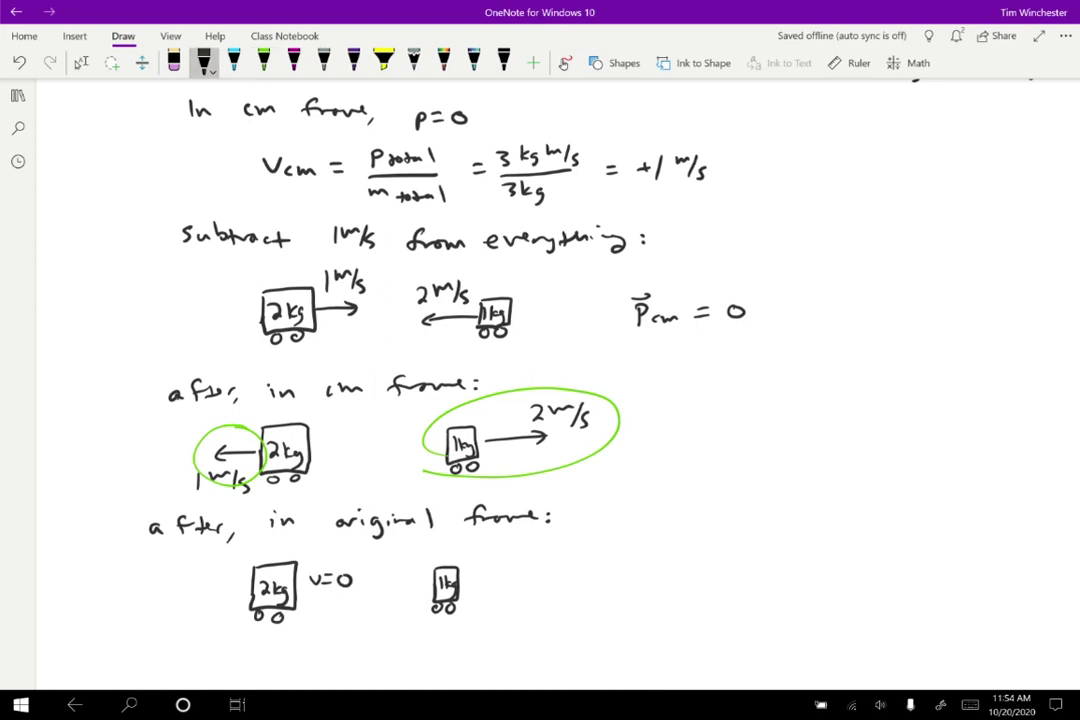
Give the final 1 kg cart a rightward arrow labelled 3 m/s
left_click_drag(466, 584, 527, 583)
mouse_move(517, 576)
left_mouse_down()
mouse_move(517, 590)
mouse_move(541, 592)
left_mouse_up()
left_click(545, 590)
left_click_drag(556, 577, 572, 585)
left_click_drag(580, 574, 575, 590)
left_click_drag(590, 578, 584, 592)
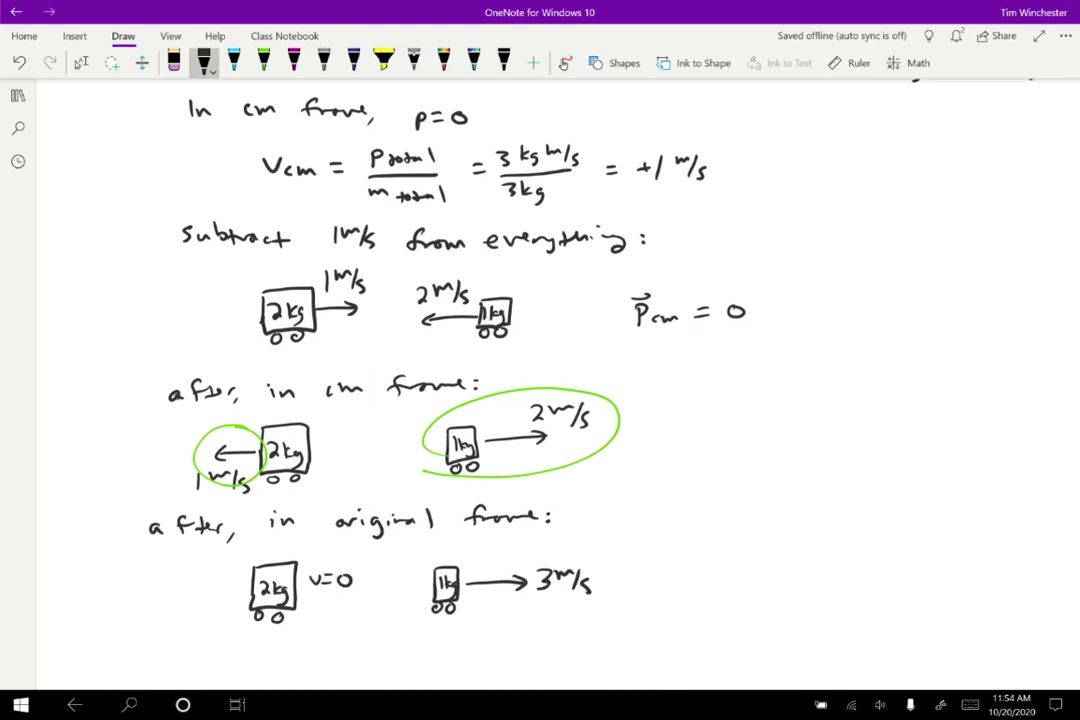
scroll(540, 380, "up", 5)
Box the second example's starting carts and its original-frame result in magenta
left_click(294, 62)
mouse_move(229, 192)
left_mouse_down()
mouse_move(330, 292)
mouse_move(598, 192)
mouse_move(230, 190)
left_mouse_up()
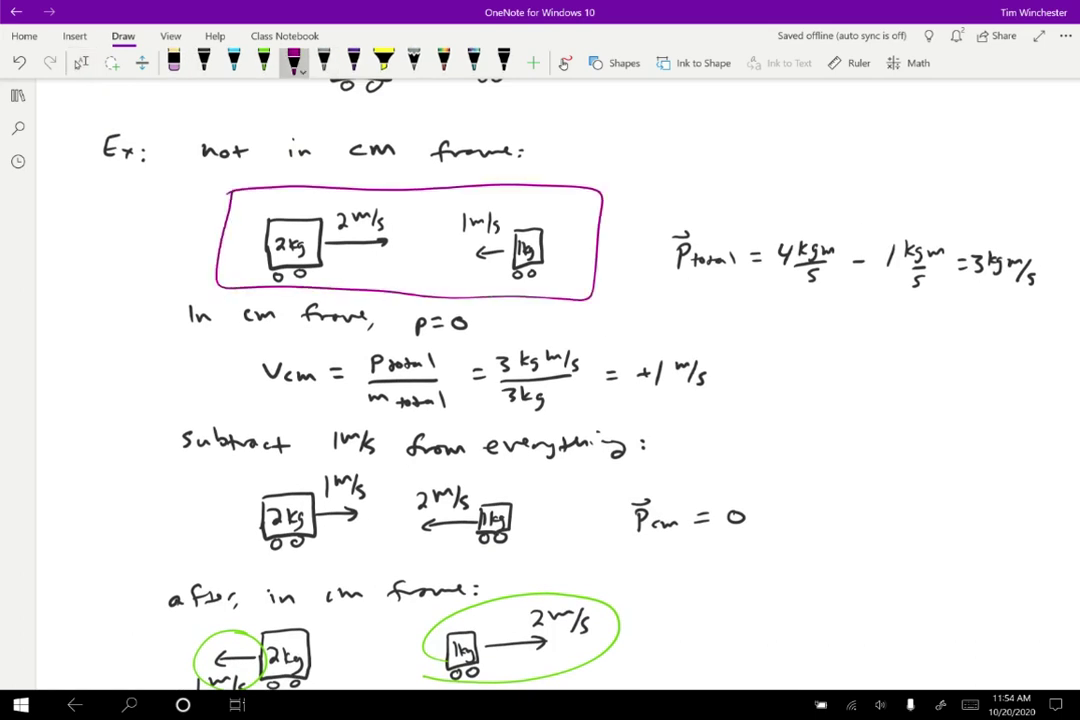
scroll(540, 380, "down", 9)
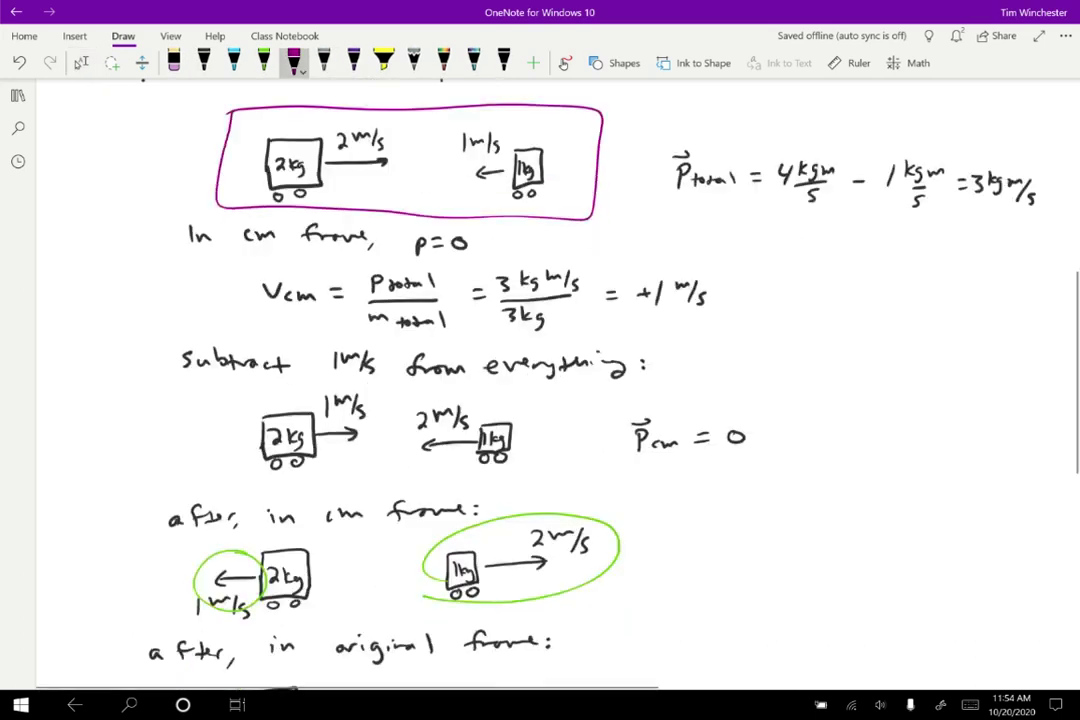
mouse_move(246, 382)
left_mouse_down()
mouse_move(600, 370)
mouse_move(255, 492)
mouse_move(218, 398)
left_mouse_up()
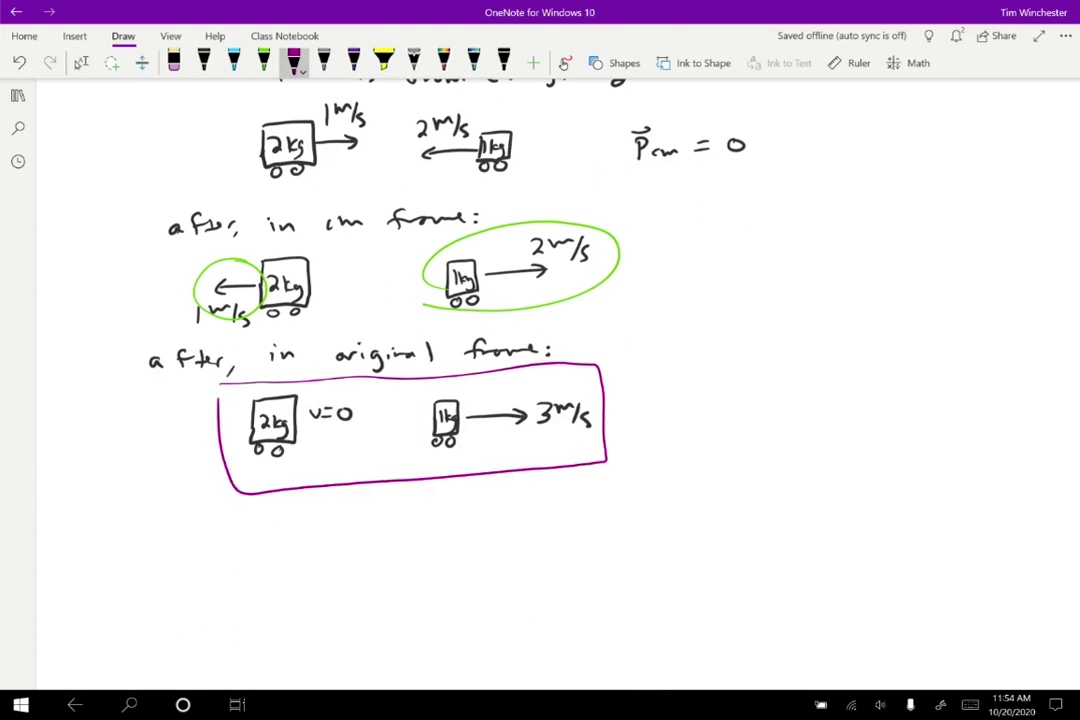